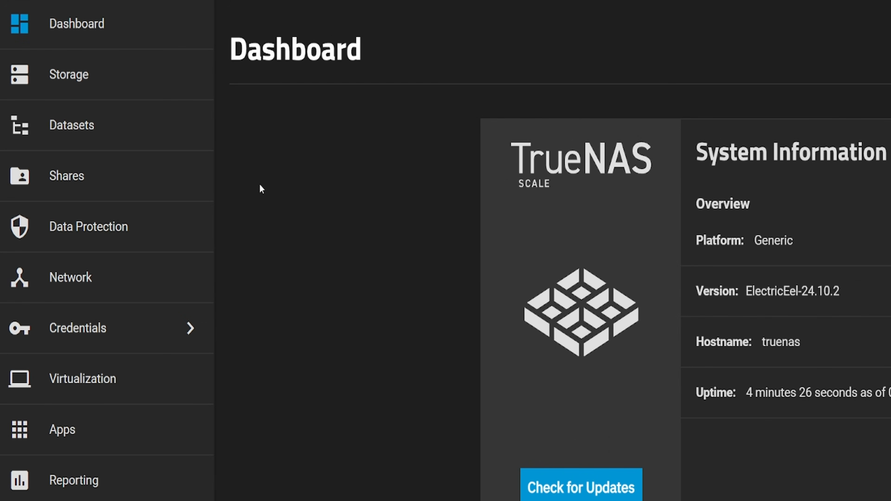
# - Examine the list of installed disks and their pool assignments in storage, and return to the storage dashboard
pyautogui.click(126, 76)
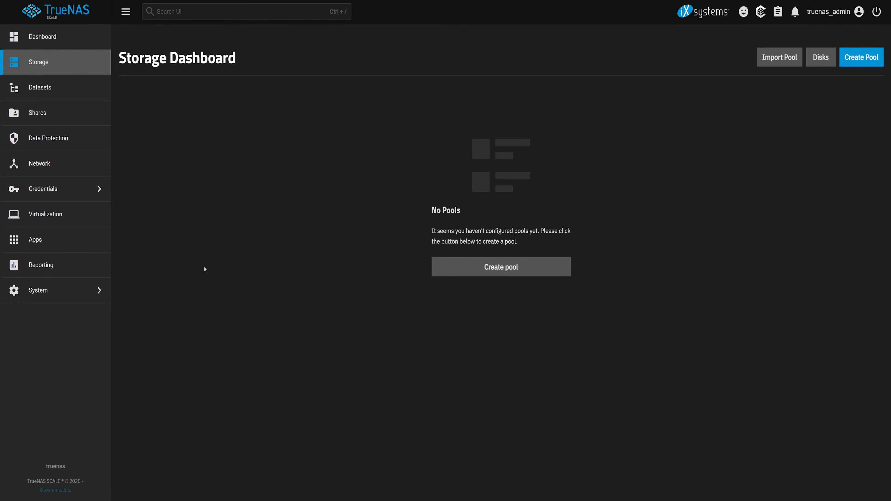
pyautogui.click(825, 60)
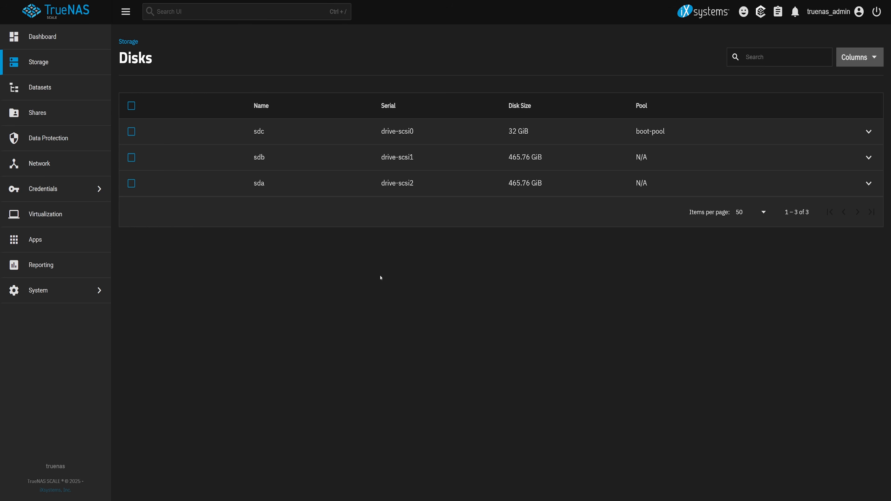
pyautogui.click(131, 43)
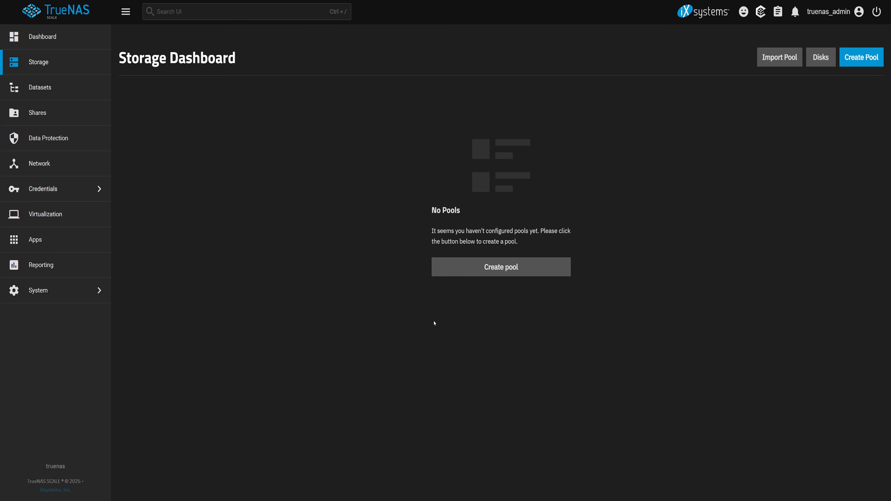
# - Start creating a storage pool named HDD500 without encryption and proceed to its data setup
pyautogui.click(486, 271)
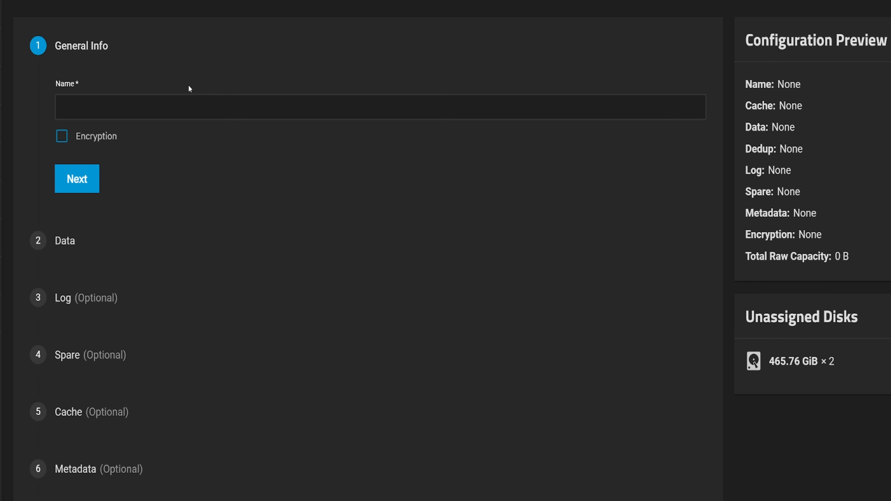
pyautogui.click(119, 105)
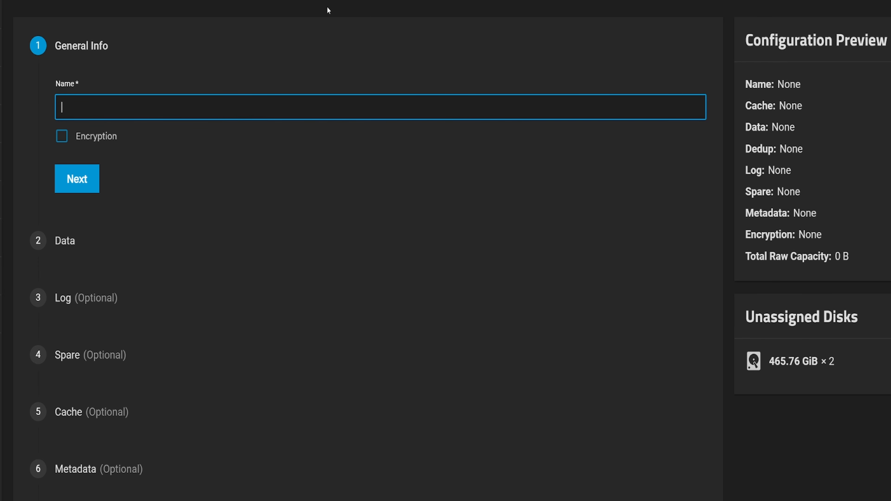
pyautogui.write('HDD500')
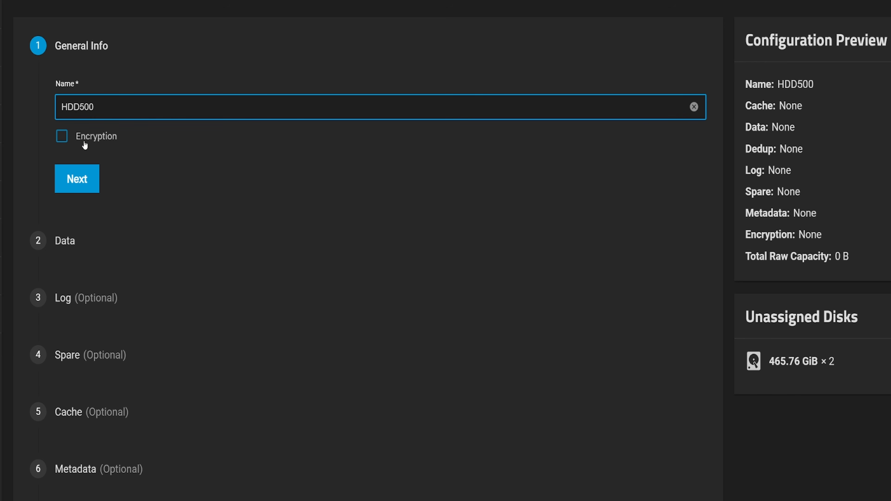
pyautogui.click(70, 182)
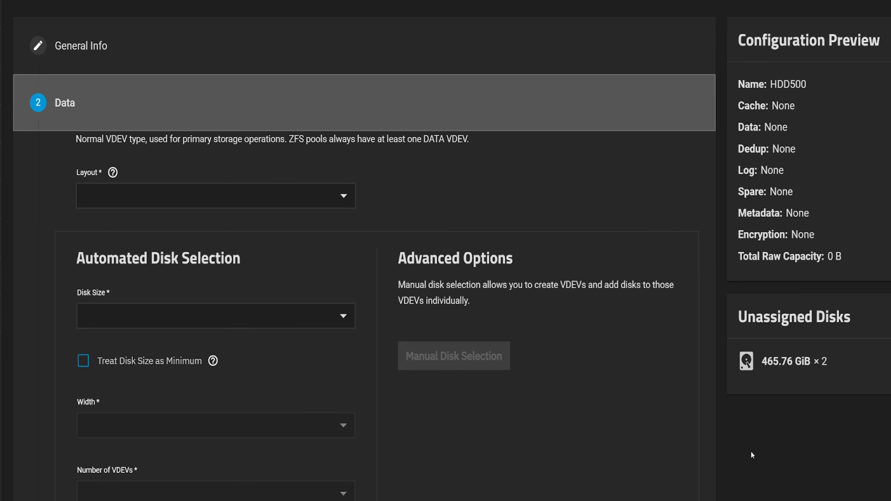
# - Set the pool's data layout to Mirror, using the 465.76 GiB HDDs with a width of 2 and 1 VDEV
pyautogui.click(143, 195)
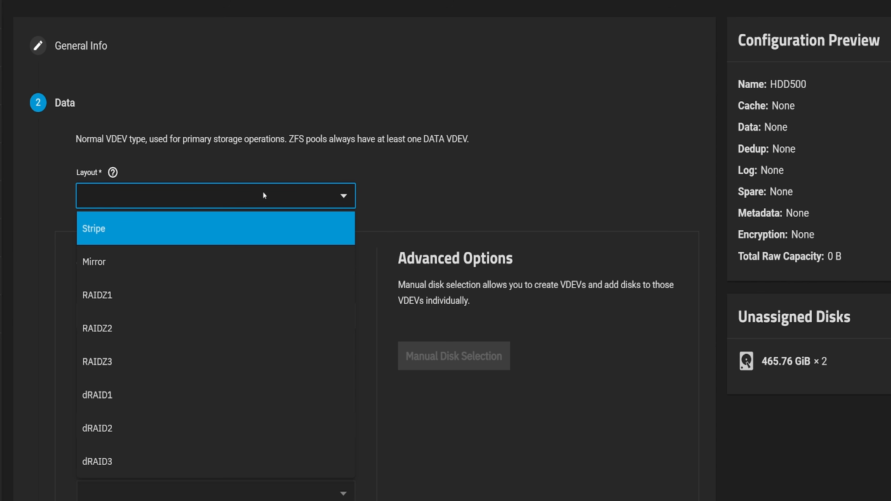
pyautogui.moveTo(113, 246)
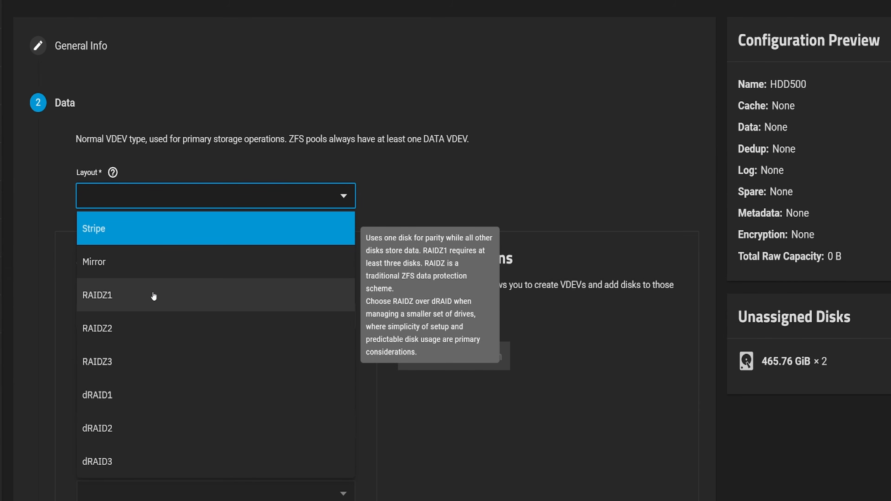
pyautogui.moveTo(140, 344)
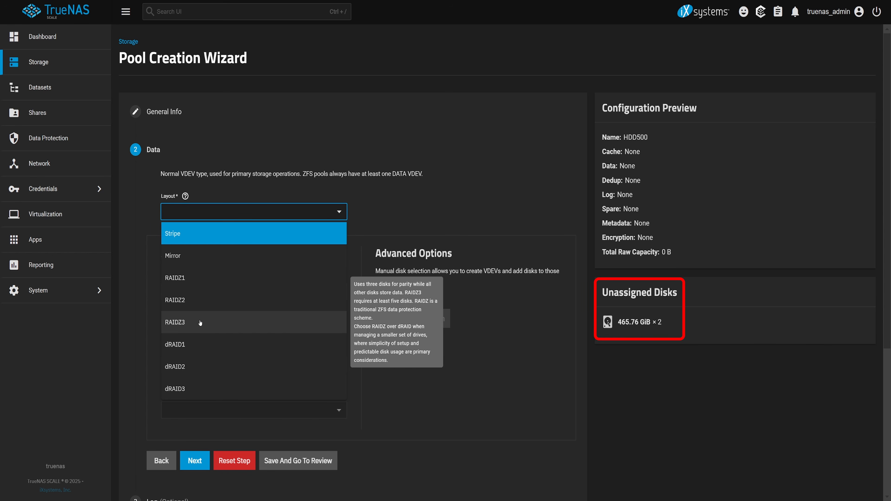
pyautogui.click(261, 263)
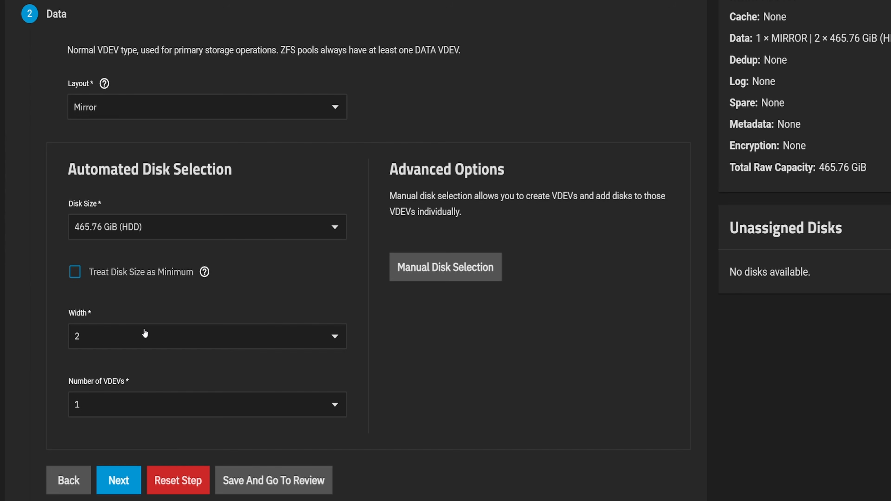
pyautogui.click(145, 333)
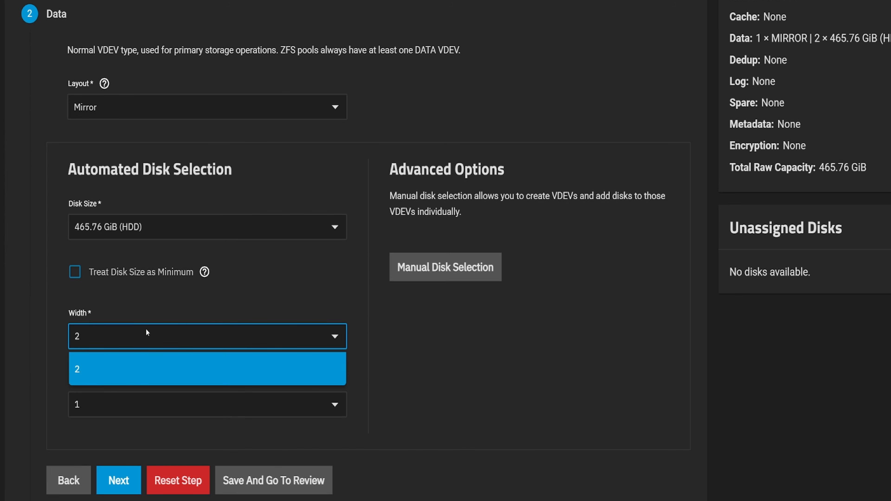
pyautogui.click(146, 369)
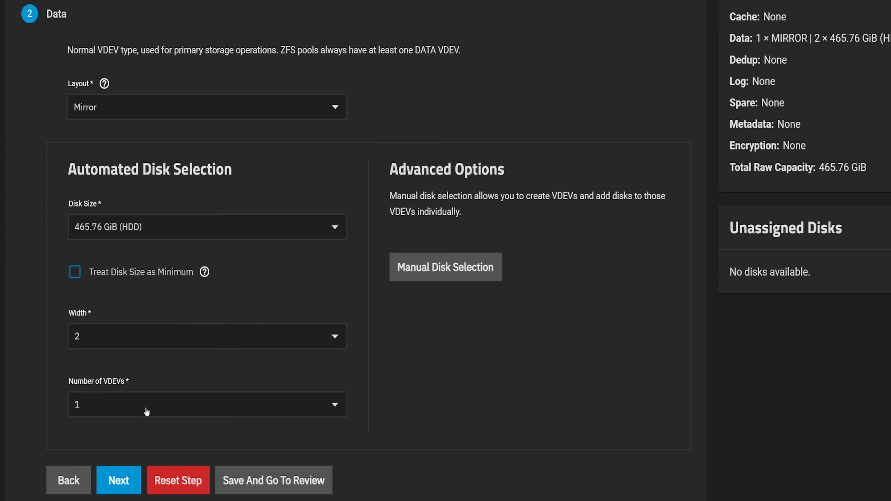
pyautogui.click(147, 410)
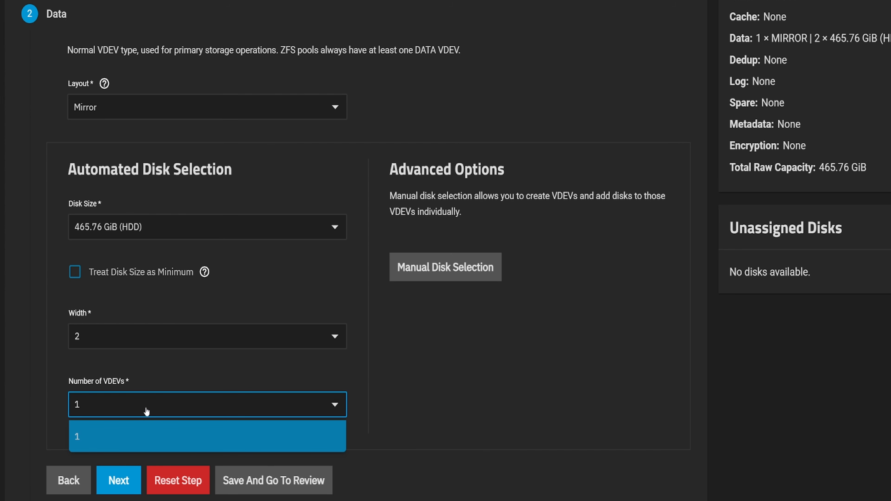
pyautogui.click(471, 380)
# - Save the data setup, skip the optional VDEV types to reach the review, and inspect the pool's VDEVs
pyautogui.scroll(-6, 396, 350)
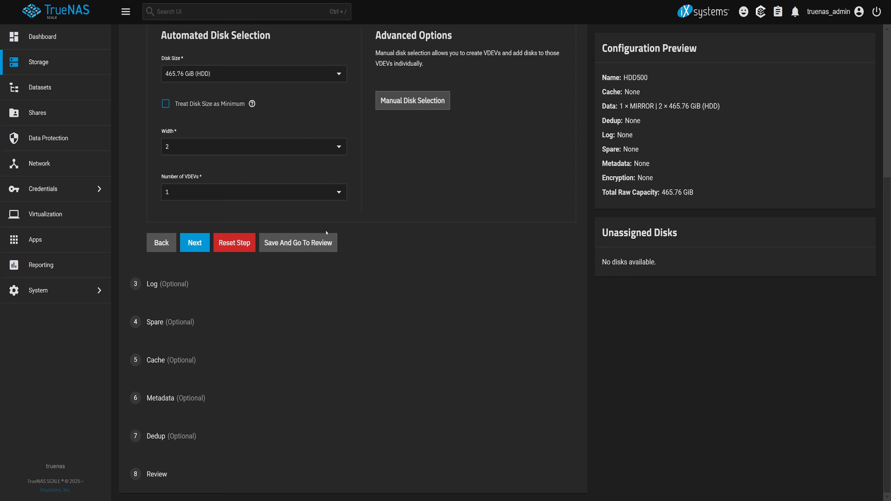
pyautogui.click(289, 250)
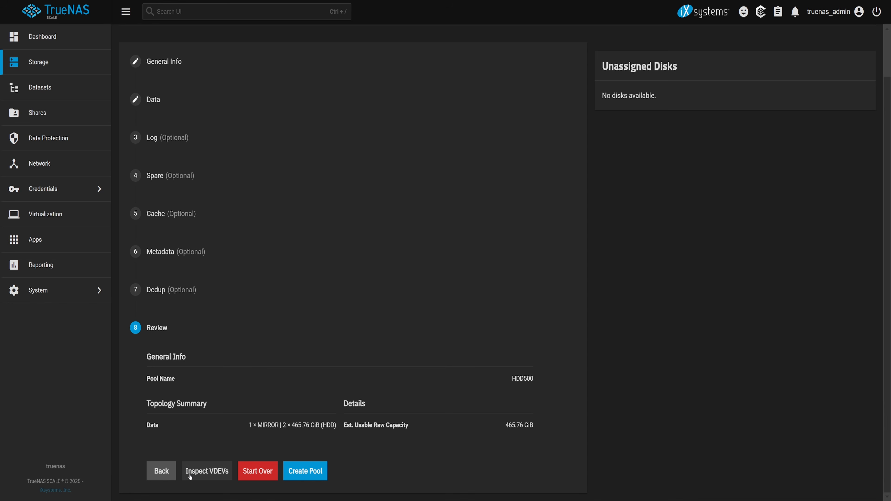
pyautogui.click(224, 473)
pyautogui.click(784, 53)
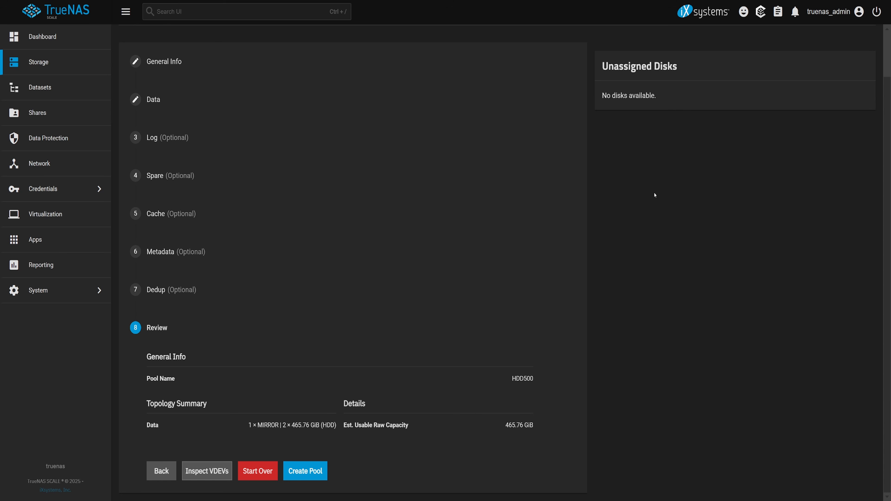
# - Create the HDD500 pool and confirm erasing the contents of all added disks
pyautogui.click(306, 474)
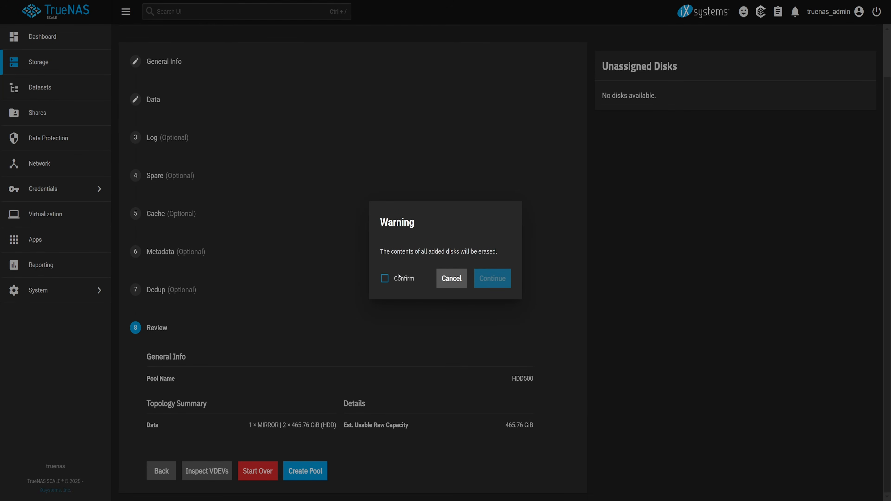
pyautogui.click(399, 278)
pyautogui.click(486, 278)
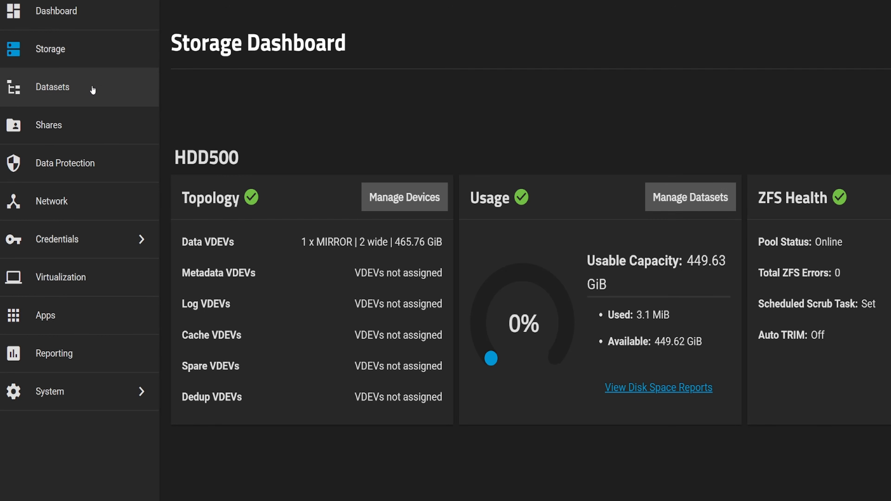
# - Add a dataset named Personal under HDD500 with the Generic preset
pyautogui.click(93, 90)
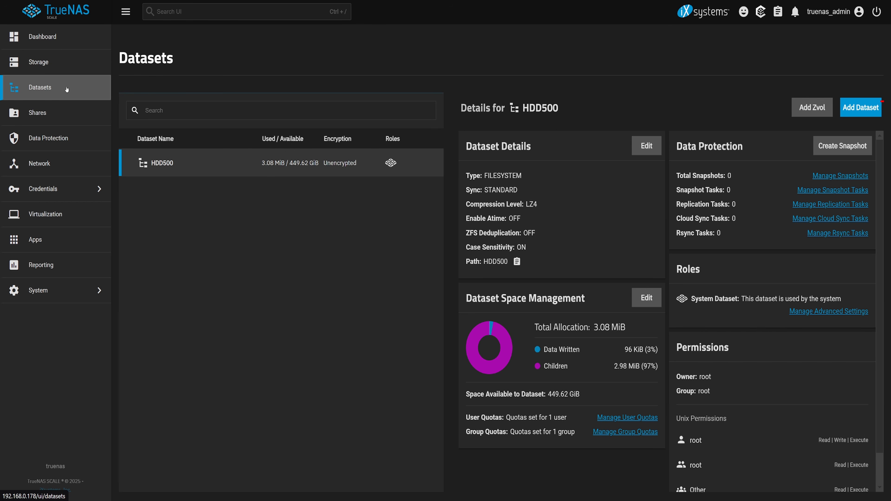
pyautogui.click(864, 114)
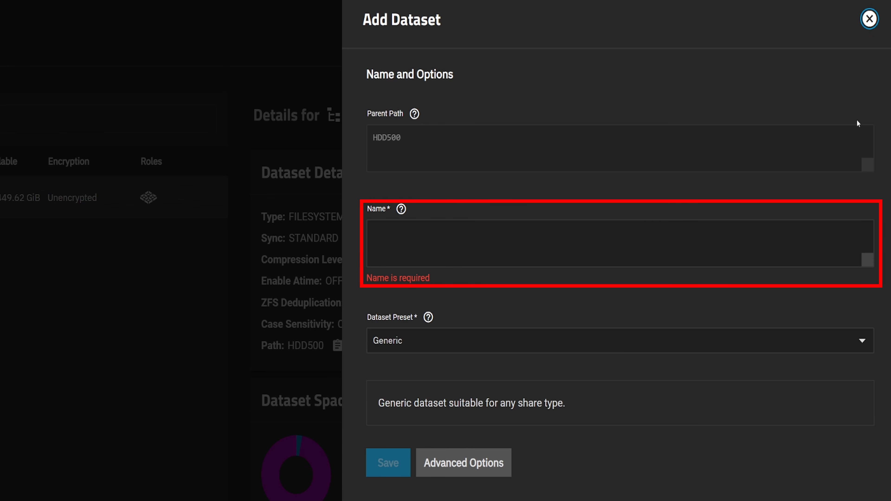
pyautogui.click(403, 224)
pyautogui.write('Personal')
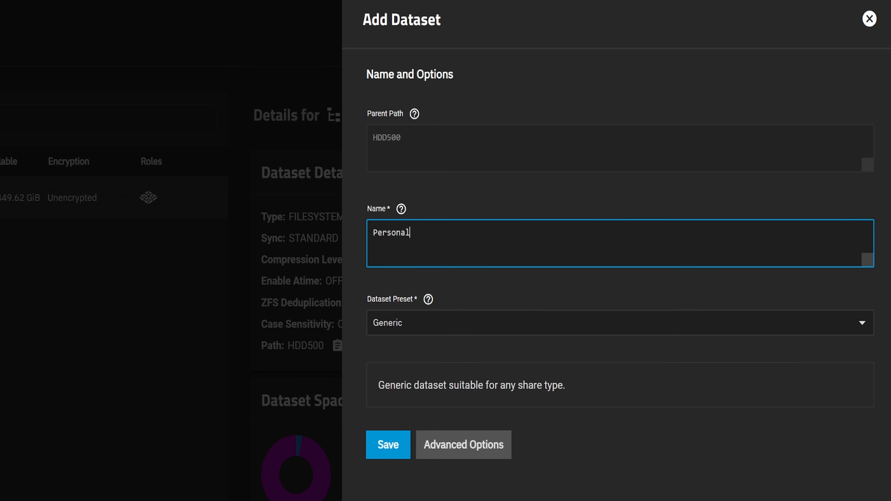
pyautogui.click(385, 444)
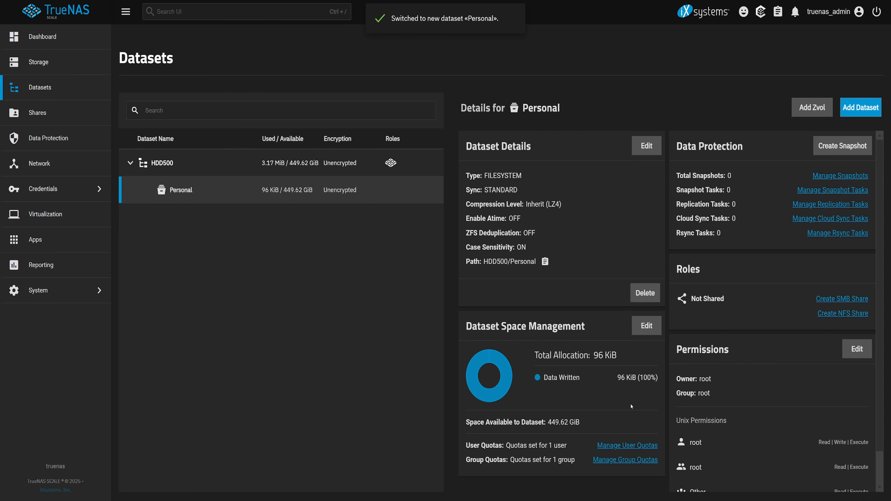
# - Add a dataset named Work directly under HDD500 with the Generic preset
pyautogui.click(207, 166)
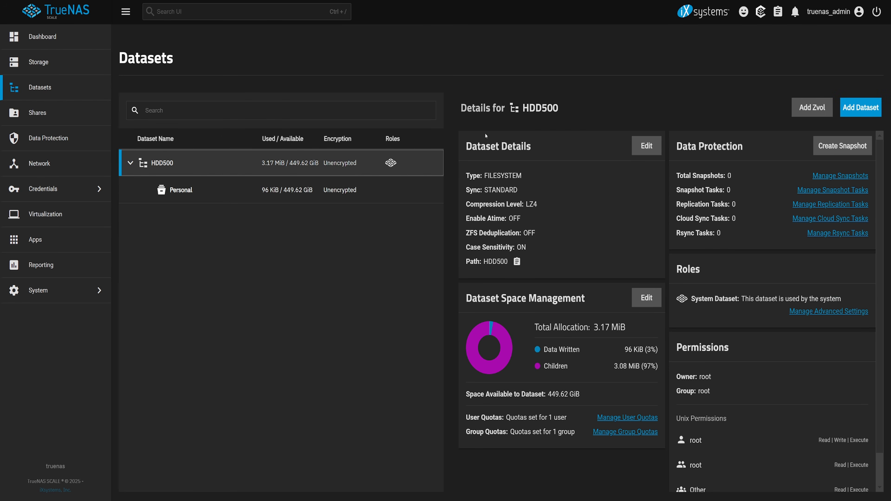
pyautogui.click(853, 109)
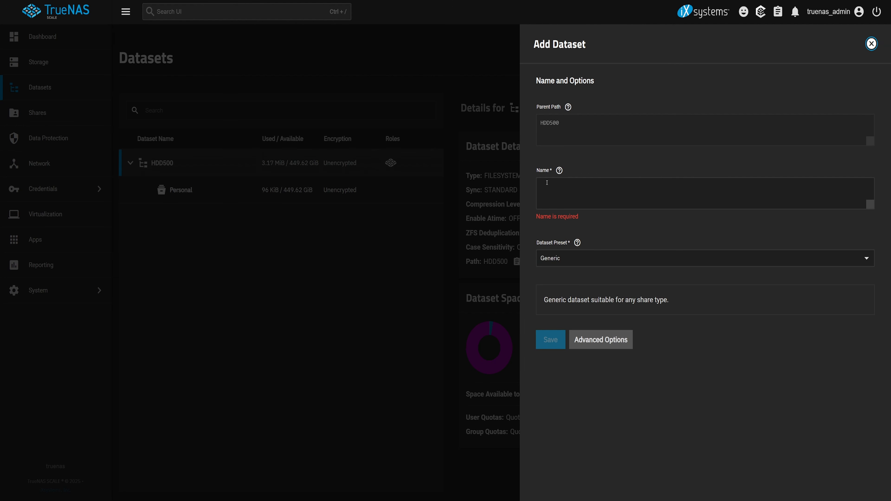
pyautogui.click(547, 182)
pyautogui.write('Work')
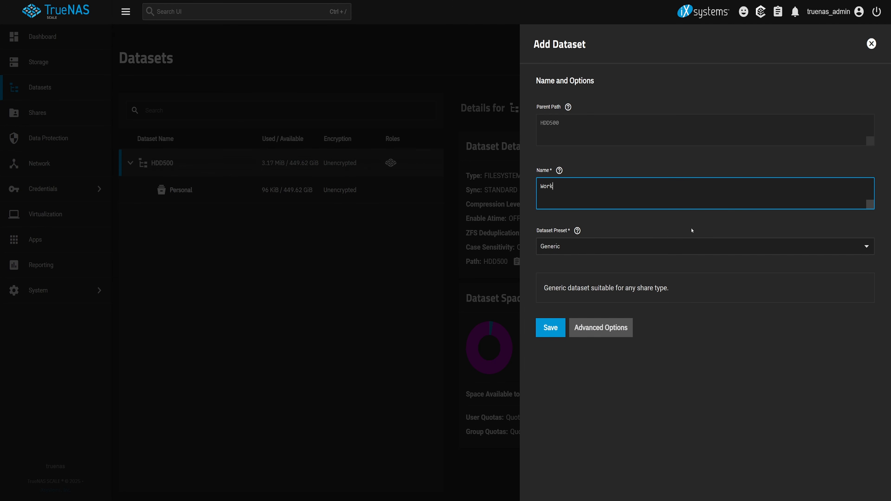
pyautogui.click(540, 334)
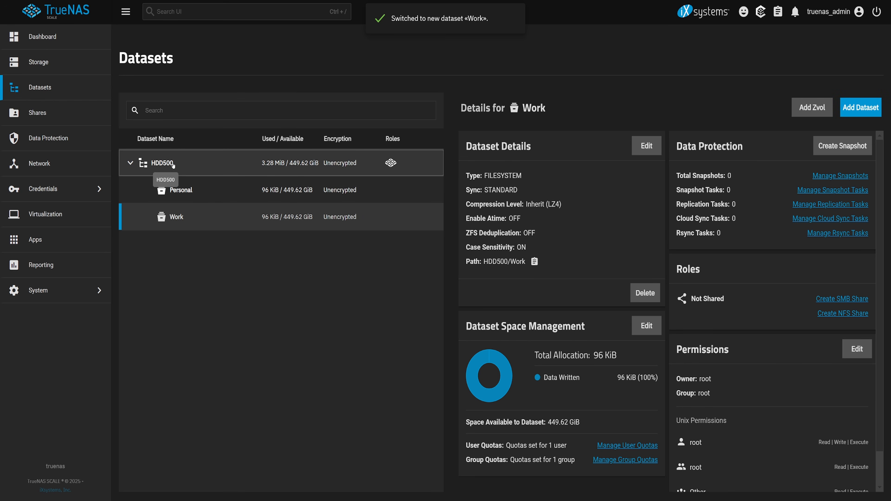
# - Add a dataset named Team directly under HDD500 with the Generic preset
pyautogui.click(162, 164)
pyautogui.click(859, 108)
pyautogui.click(579, 187)
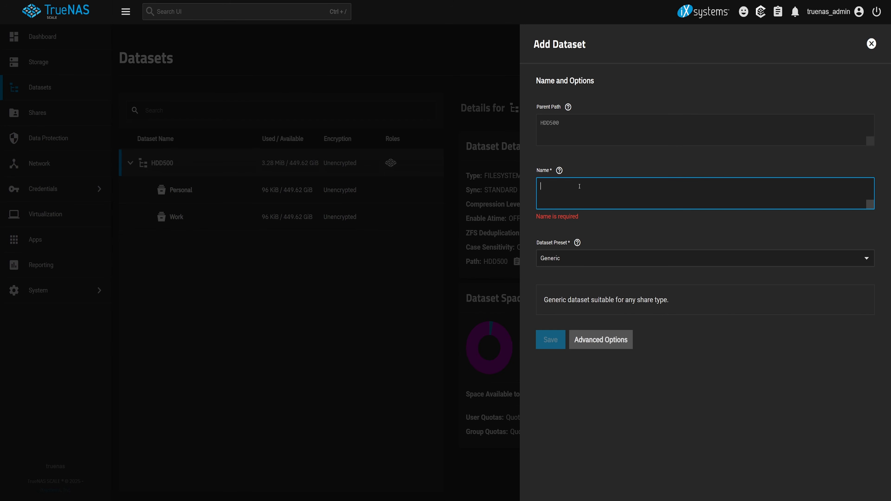
pyautogui.write('Team')
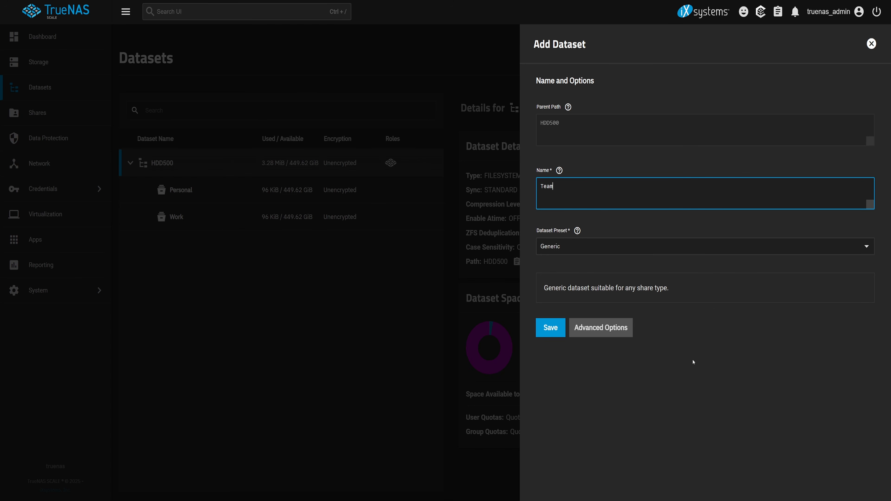
pyautogui.click(562, 348)
pyautogui.click(550, 328)
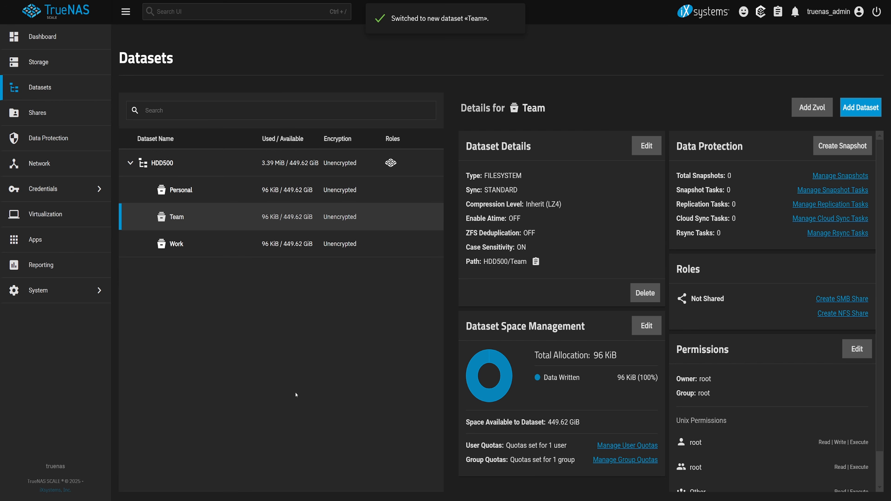
# - Add a child dataset named Documents under the Personal dataset, keeping the Generic preset
pyautogui.click(202, 189)
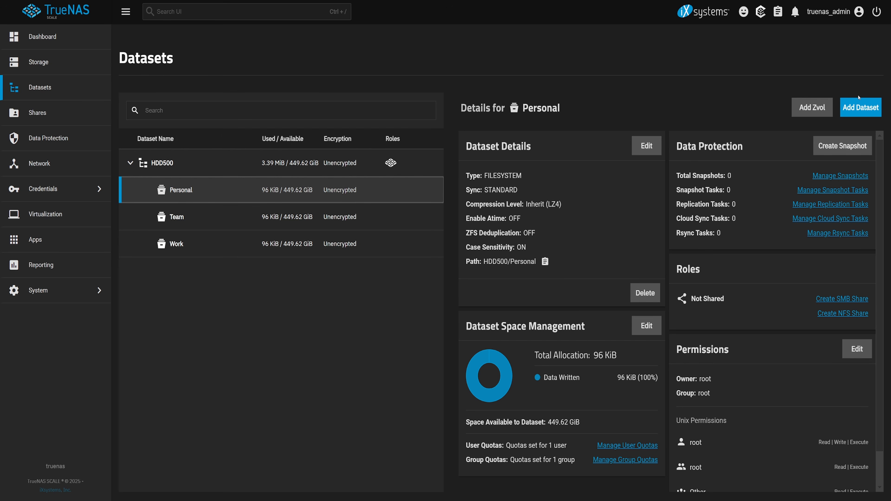
pyautogui.click(859, 106)
pyautogui.click(586, 195)
pyautogui.write('Docu')
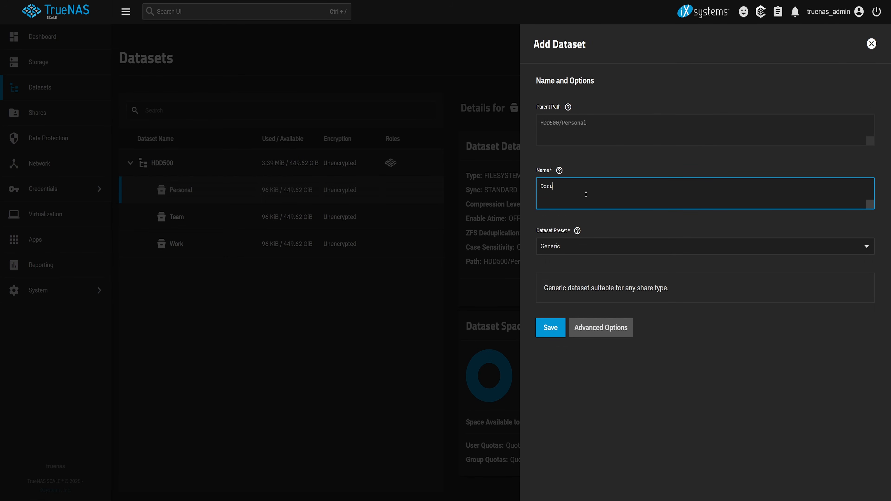
pyautogui.write('ments')
pyautogui.click(549, 327)
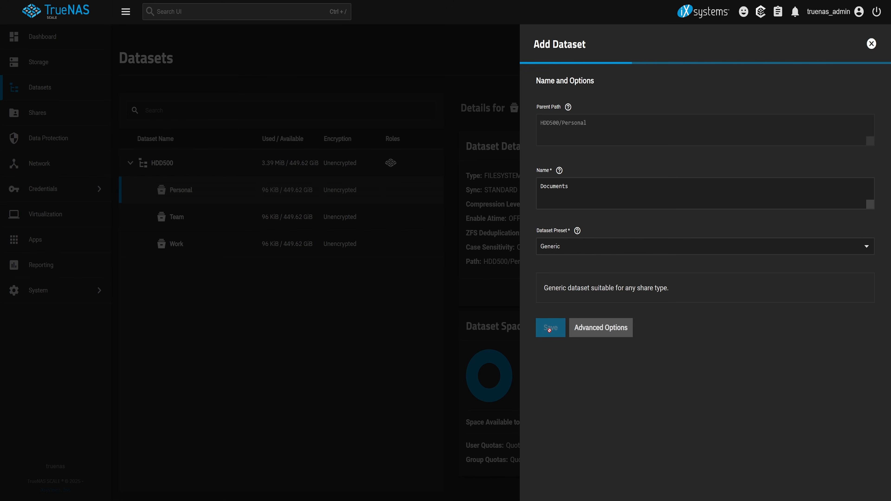
# - Add a child dataset named Media under the Personal dataset, keeping the Generic preset
pyautogui.click(200, 191)
pyautogui.click(861, 107)
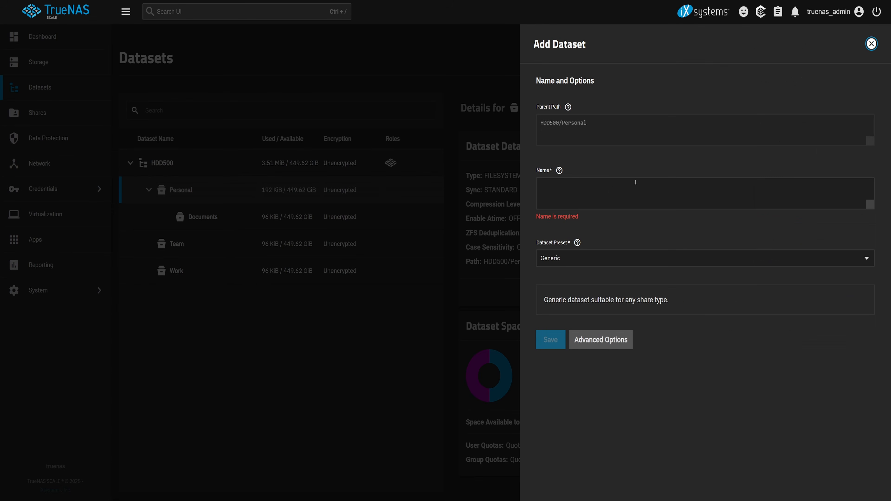
pyautogui.click(610, 191)
pyautogui.write('Media')
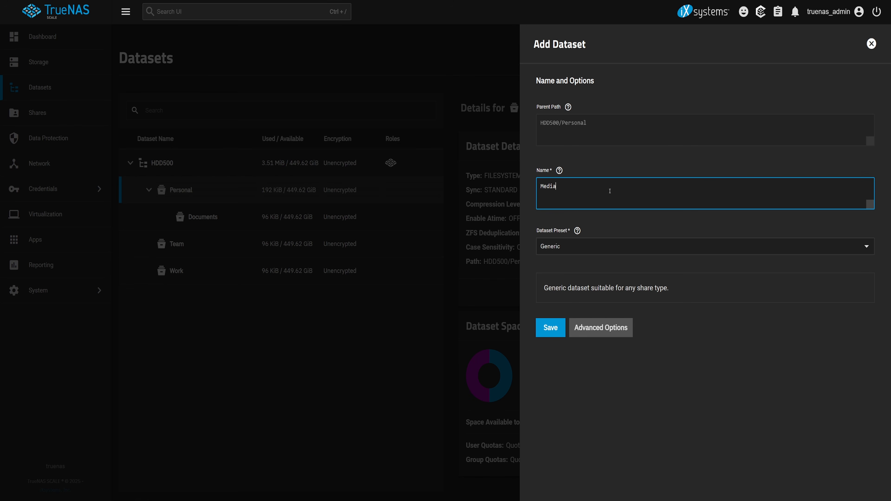
pyautogui.click(550, 327)
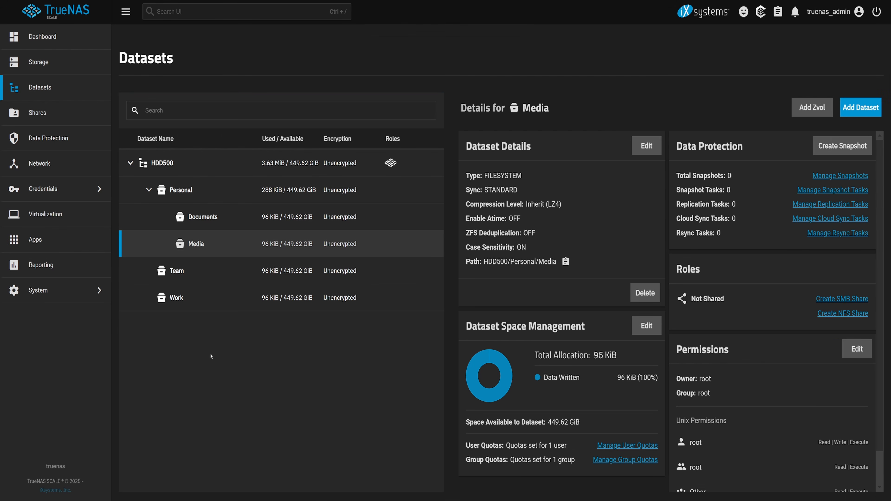
# - Add a dataset named Infra_storage directly under HDD500 with the Generic preset
pyautogui.click(203, 163)
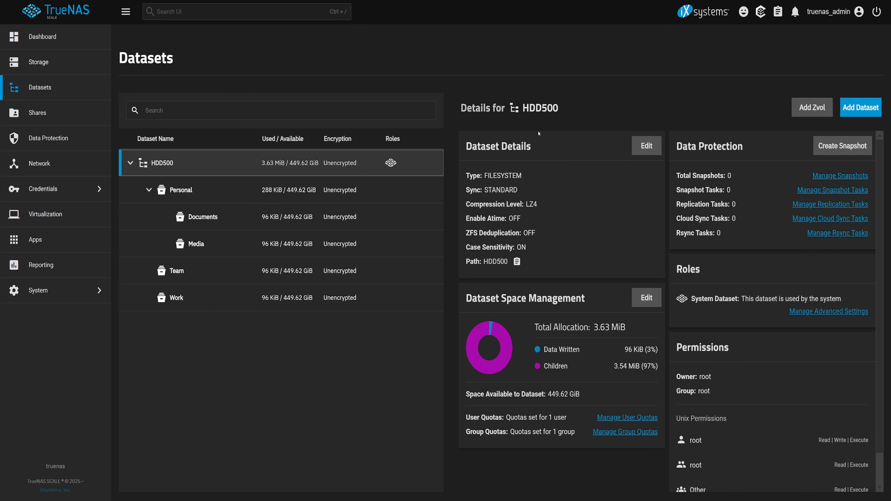
pyautogui.click(873, 110)
pyautogui.click(564, 188)
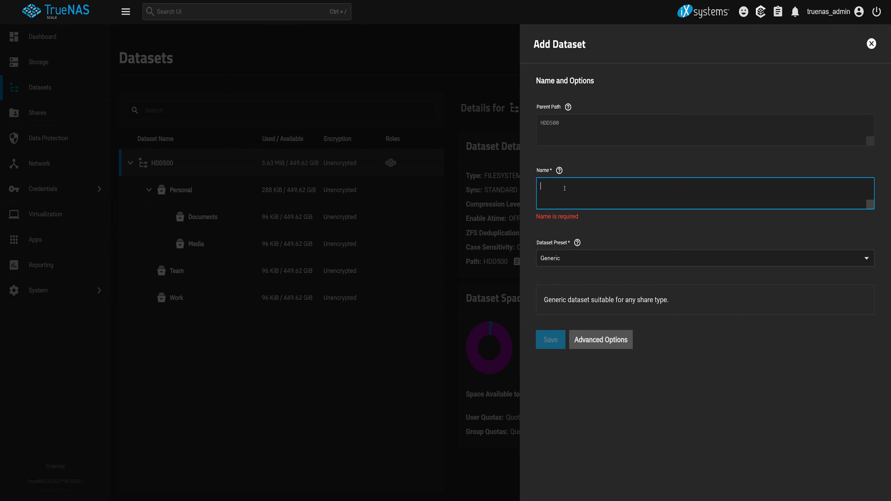
pyautogui.write('Infra_storage')
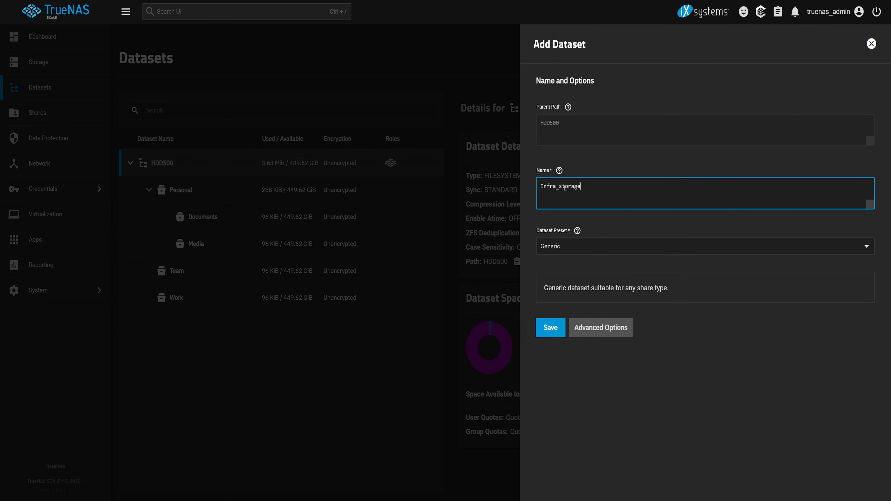
pyautogui.click(550, 327)
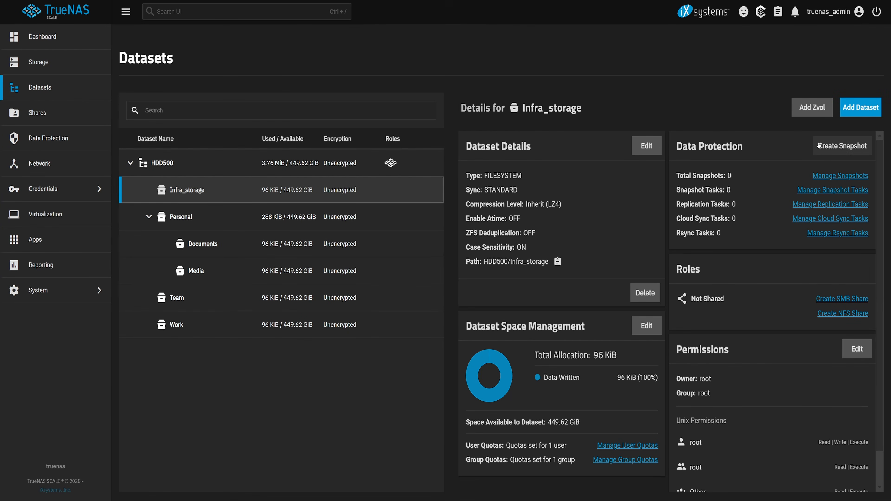
# - Add a child dataset named nfs_share under Infra_storage, keeping the Generic preset
pyautogui.click(849, 112)
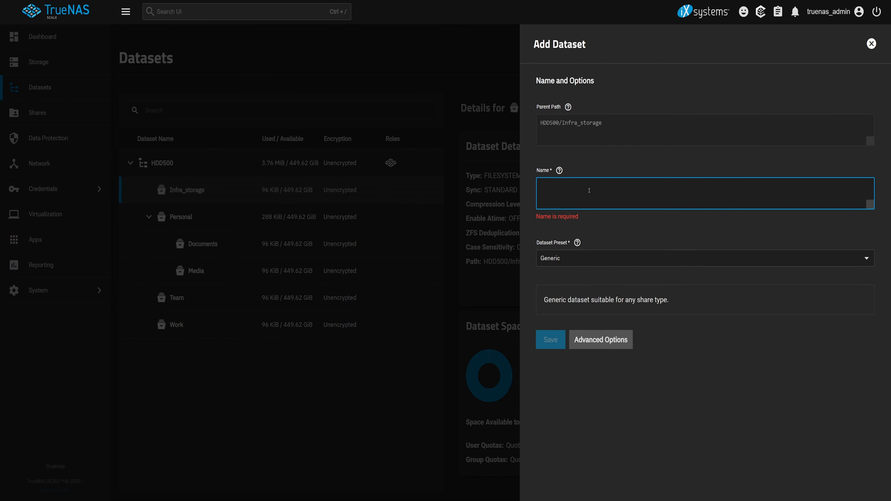
pyautogui.write('nfs_share')
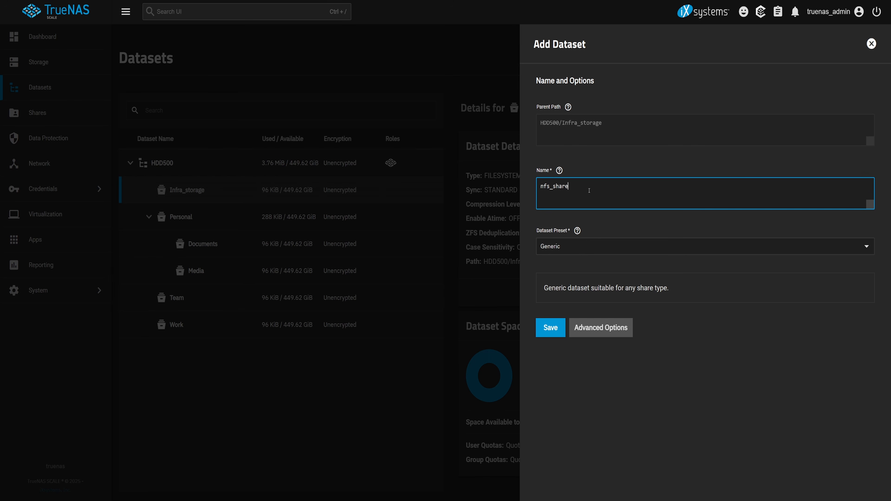
pyautogui.click(549, 336)
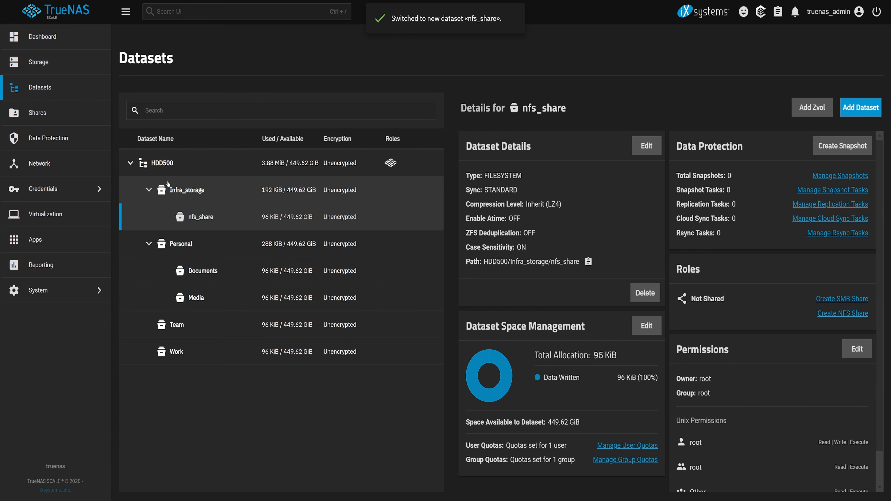
# - Add a zvol named iscsi_share with a size of 10 GiB under Infra_storage, keeping the other options at their defaults
pyautogui.click(381, 187)
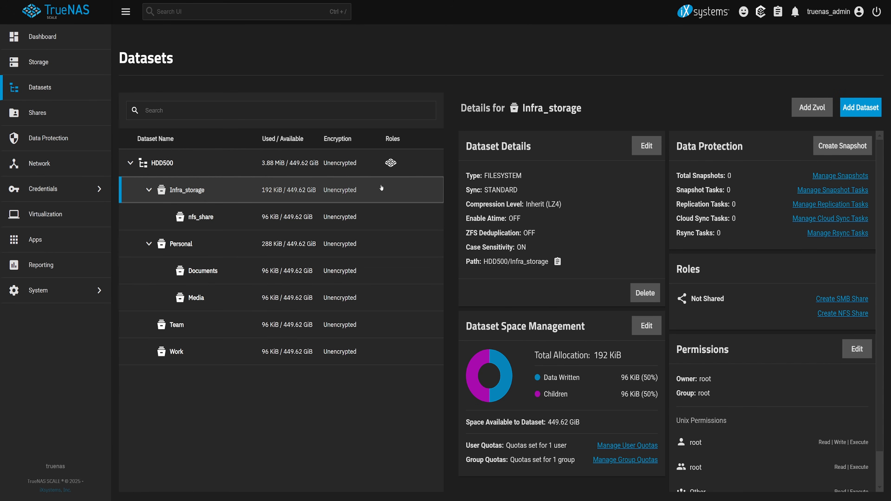
pyautogui.click(811, 107)
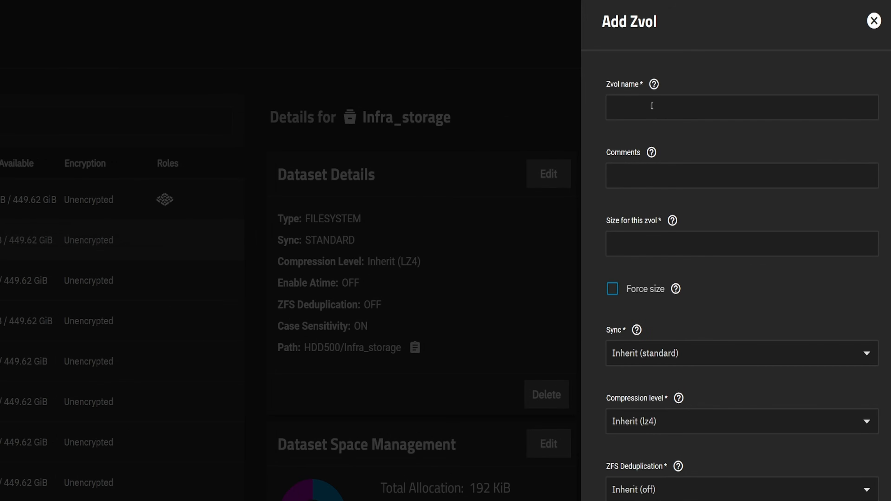
pyautogui.click(651, 105)
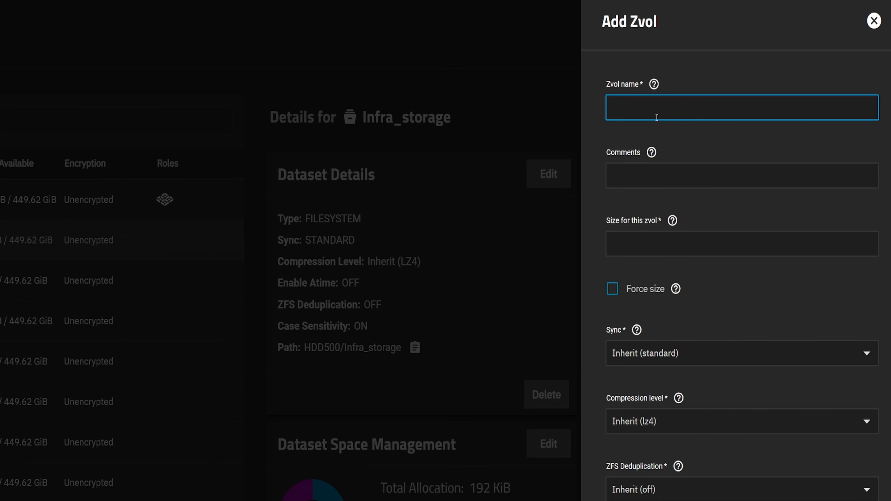
pyautogui.write('iscsi_share')
pyautogui.click(628, 242)
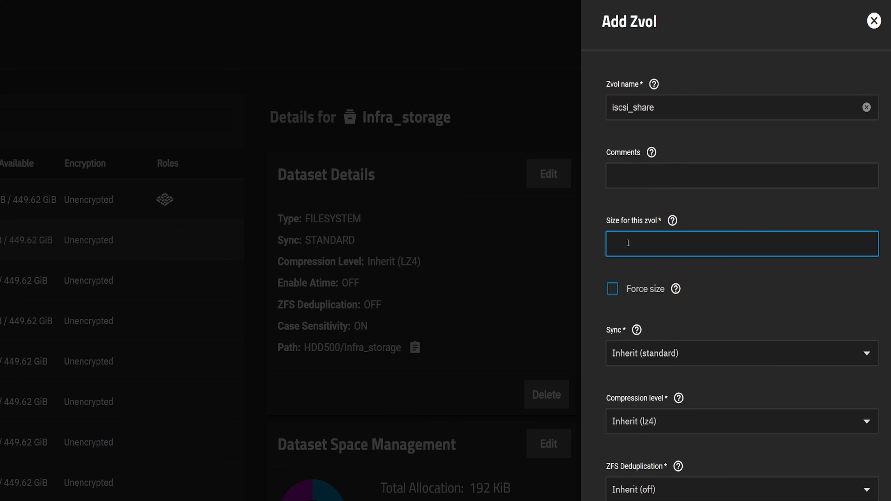
pyautogui.write('10 Gib')
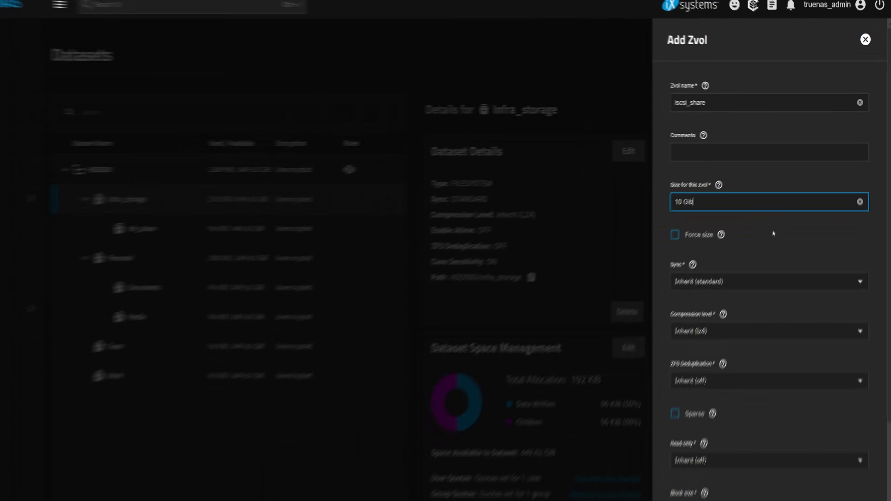
pyautogui.click(752, 321)
pyautogui.scroll(-4, 782, 244)
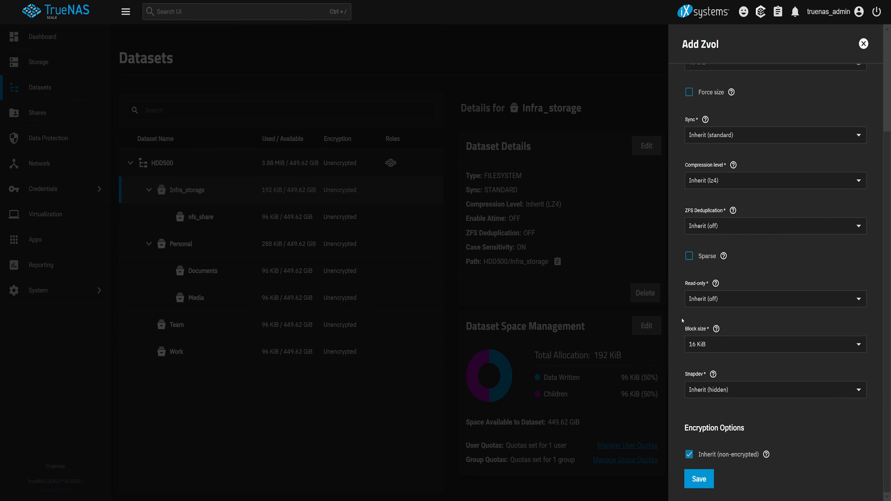
pyautogui.click(694, 478)
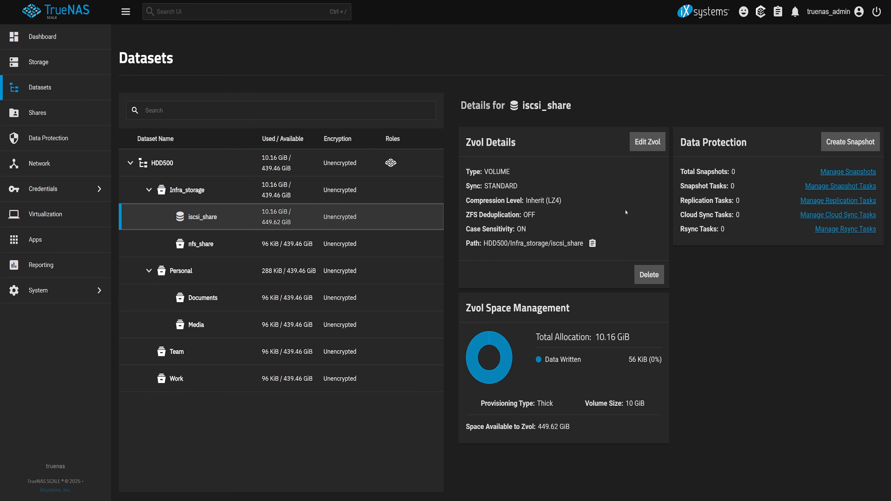
# - Set the size of the iscsi_share zvol to 15 GiB and save it
pyautogui.click(659, 150)
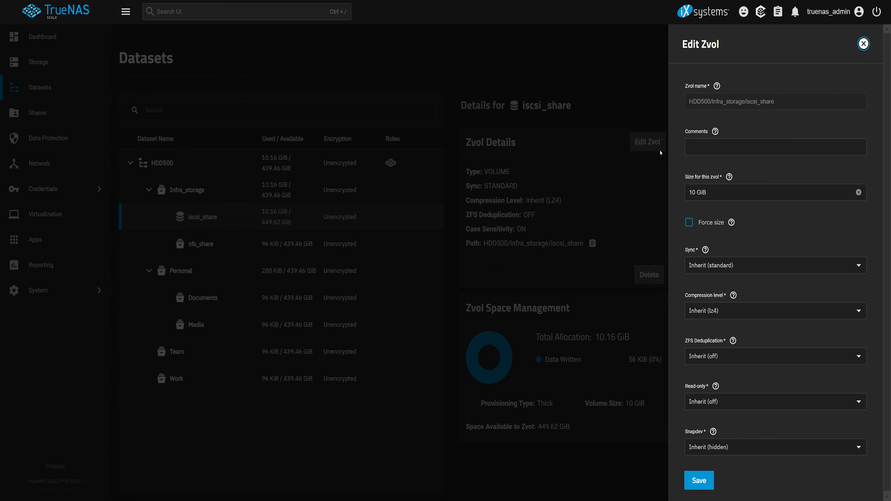
pyautogui.click(690, 194)
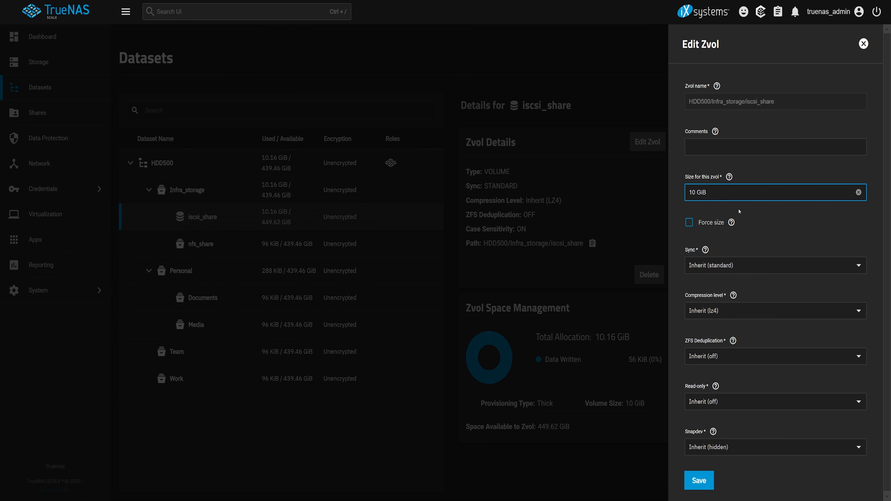
pyautogui.click(696, 486)
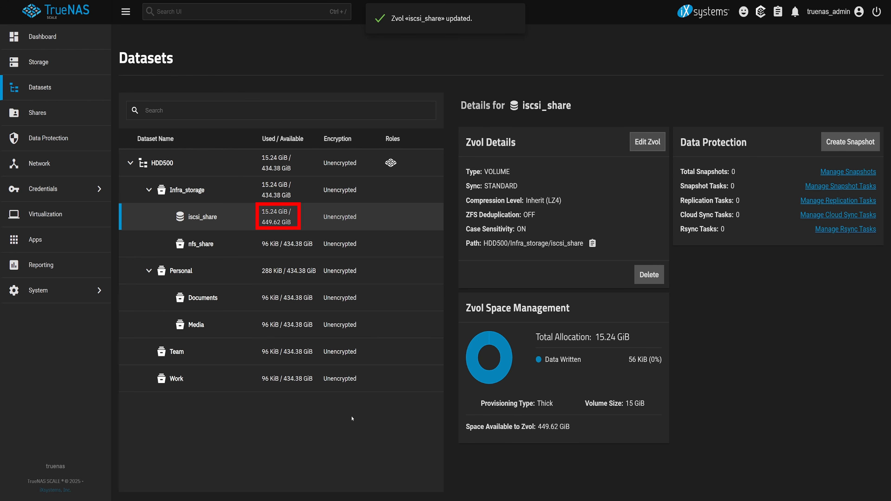
# - Try to shrink the iscsi_share zvol to 10 GiB, then dismiss the resulting dialog
pyautogui.click(647, 142)
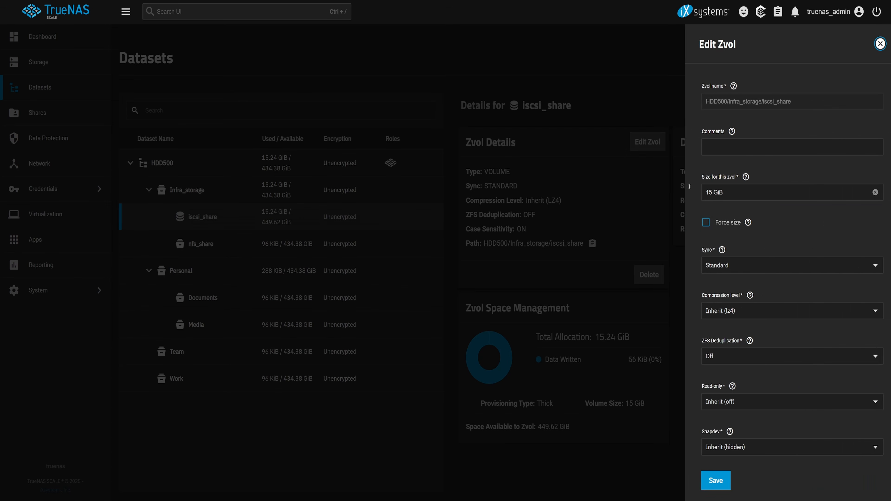
pyautogui.click(696, 193)
pyautogui.press('BackSpace')
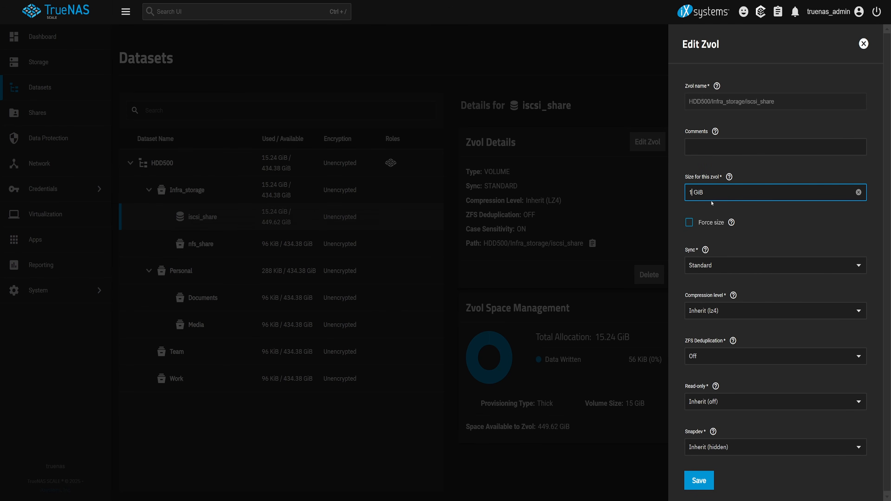
pyautogui.write('0')
pyautogui.click(709, 480)
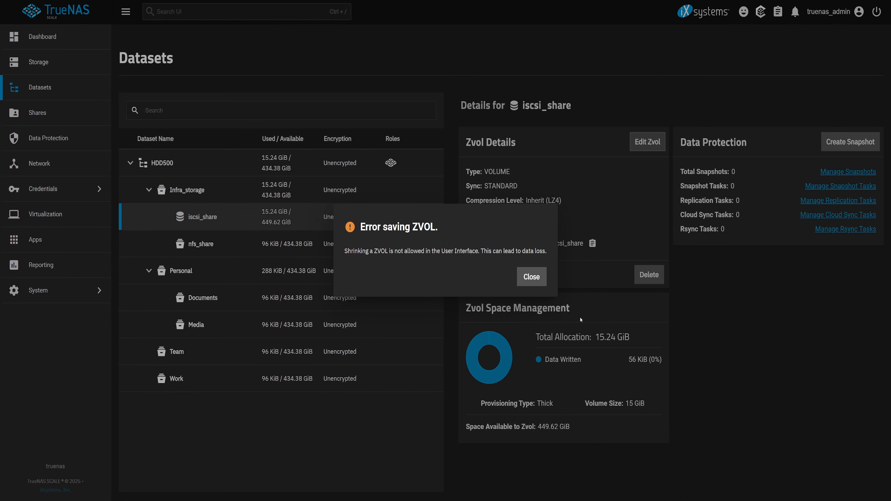
pyautogui.moveTo(340, 250); pyautogui.dragTo(551, 250)
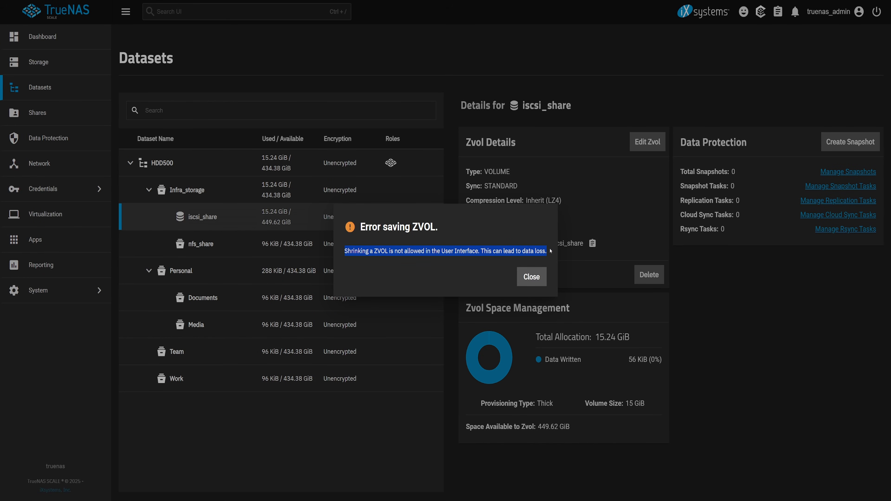
pyautogui.click(531, 276)
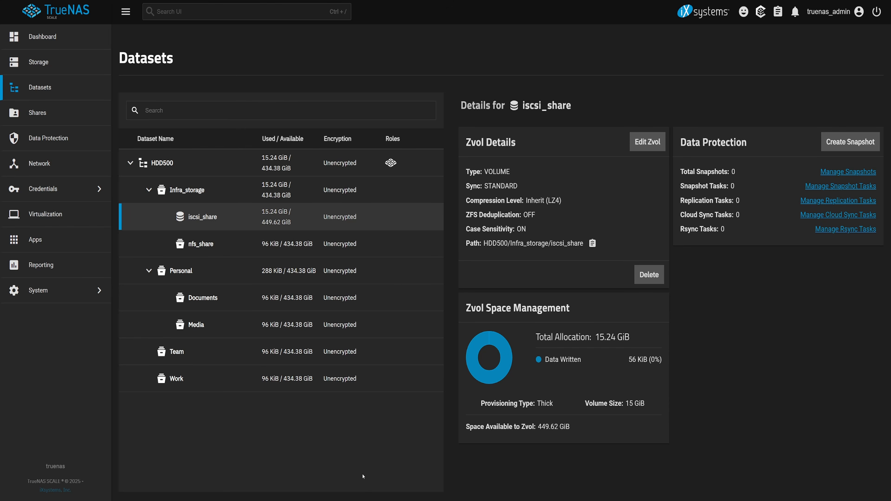